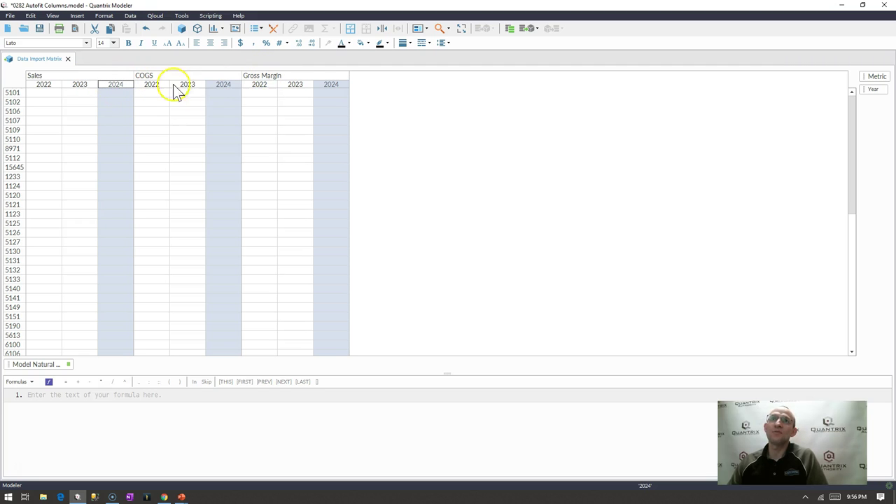
# Autofit the year columns under Sales and those under COGS and Gross Margin in the Data Import Matrix
pyautogui.moveTo(43, 85); pyautogui.dragTo(119, 106)
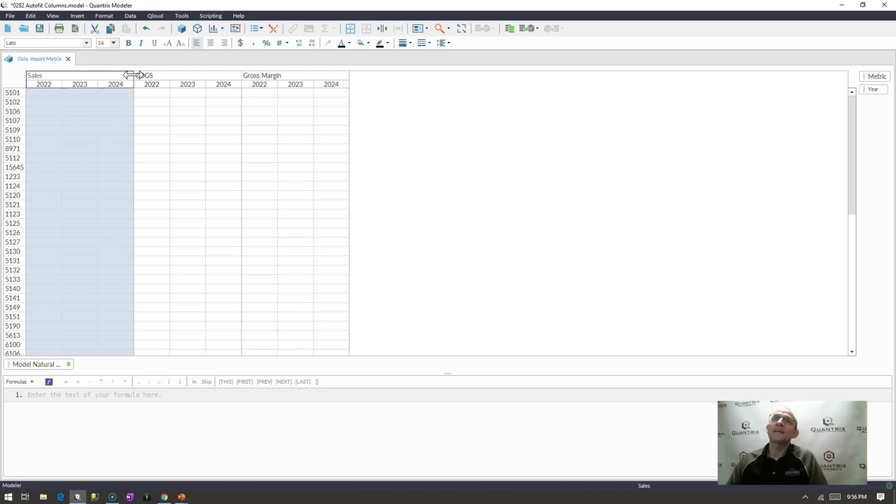
pyautogui.doubleClick(134, 75)
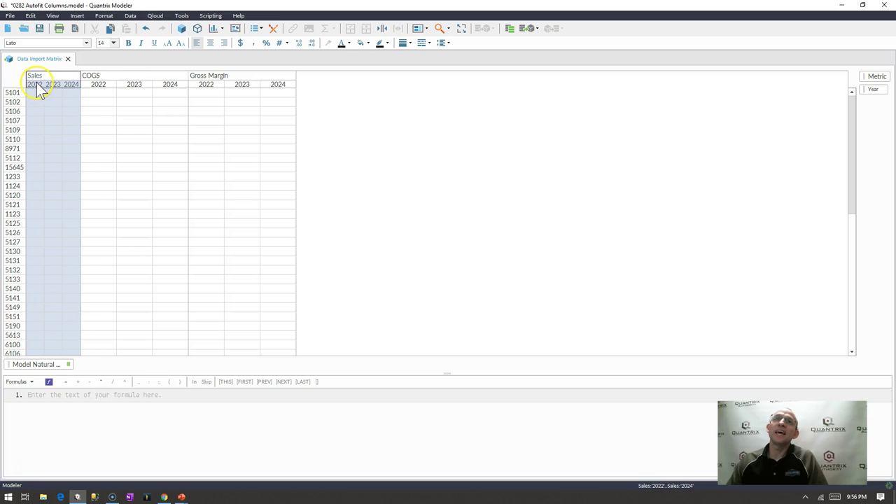
pyautogui.moveTo(38, 84); pyautogui.dragTo(63, 75)
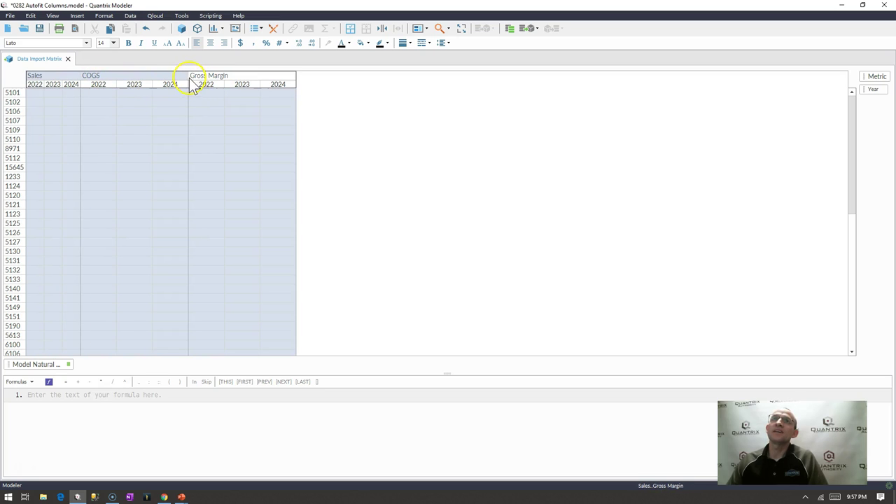
pyautogui.doubleClick(187, 76)
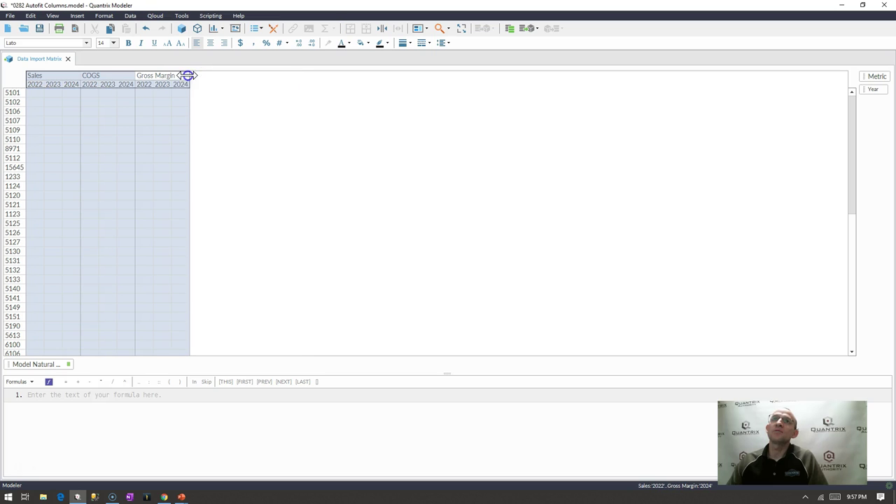
pyautogui.click(161, 85)
# Reorder the column categories so Metric sits below Year, and autofit all columns under 2022, 2023 and 2024
pyautogui.click(877, 78)
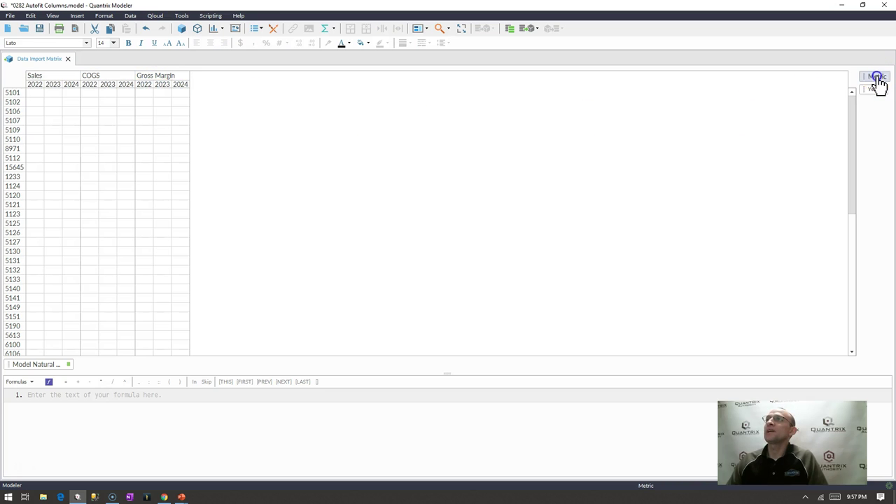
pyautogui.moveTo(878, 79); pyautogui.dragTo(876, 101)
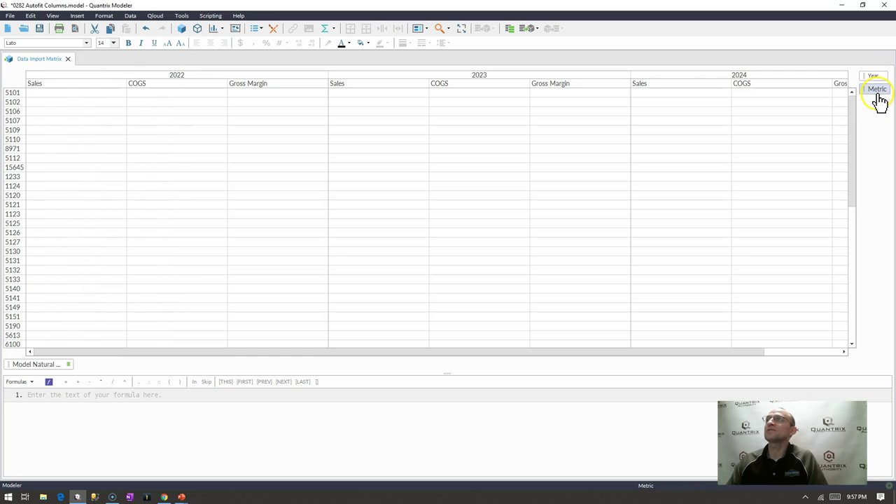
pyautogui.click(255, 74)
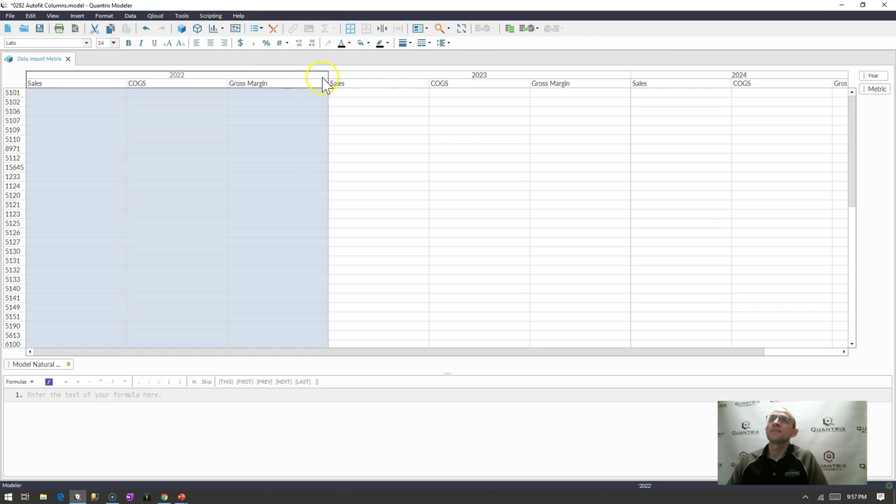
pyautogui.moveTo(320, 74); pyautogui.dragTo(781, 91)
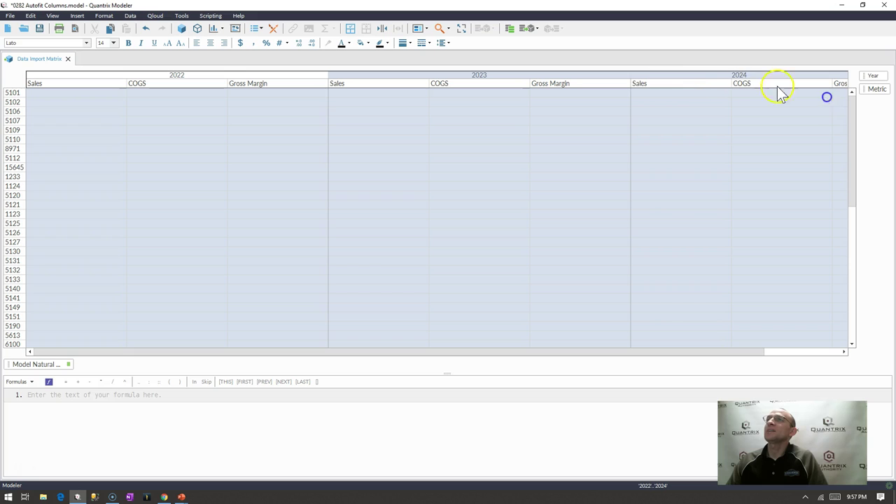
pyautogui.moveTo(629, 76); pyautogui.dragTo(629, 75)
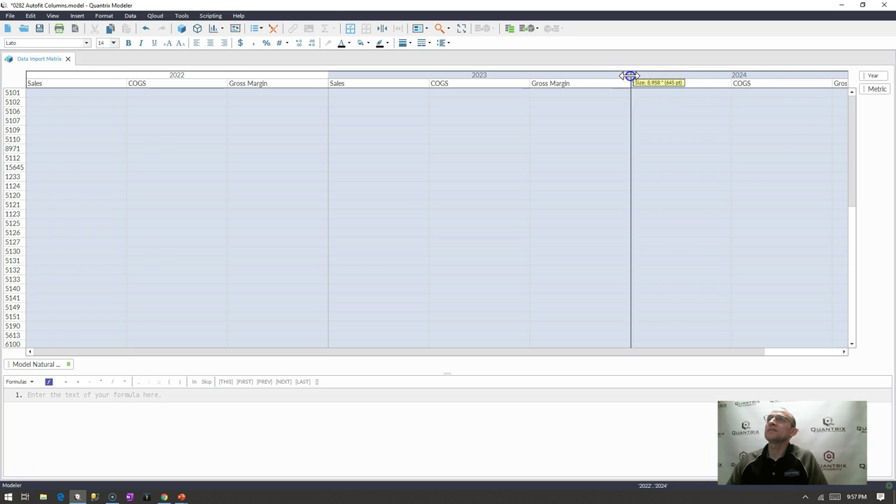
pyautogui.doubleClick(629, 75)
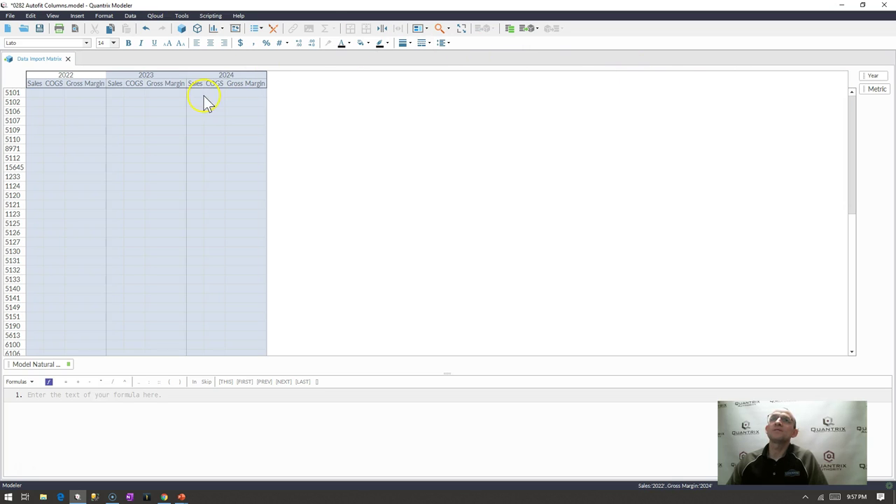
pyautogui.click(166, 84)
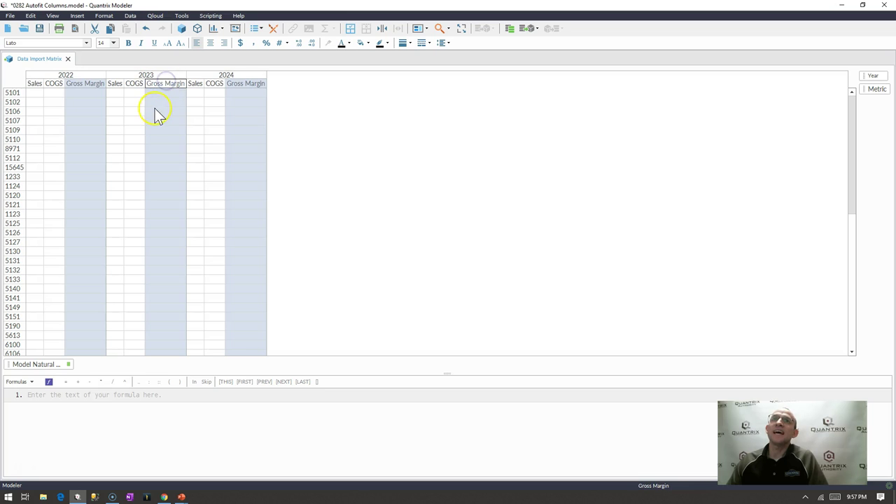
pyautogui.click(87, 83)
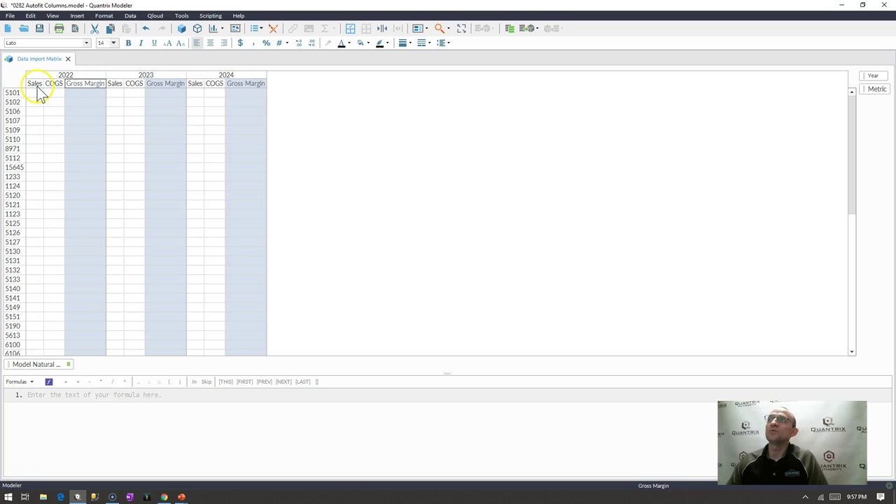
pyautogui.click(34, 83)
pyautogui.click(54, 83)
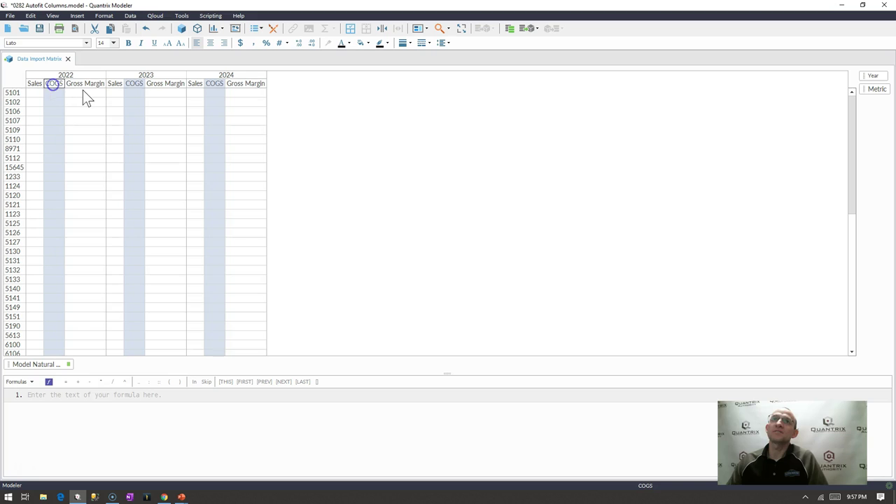
pyautogui.click(81, 83)
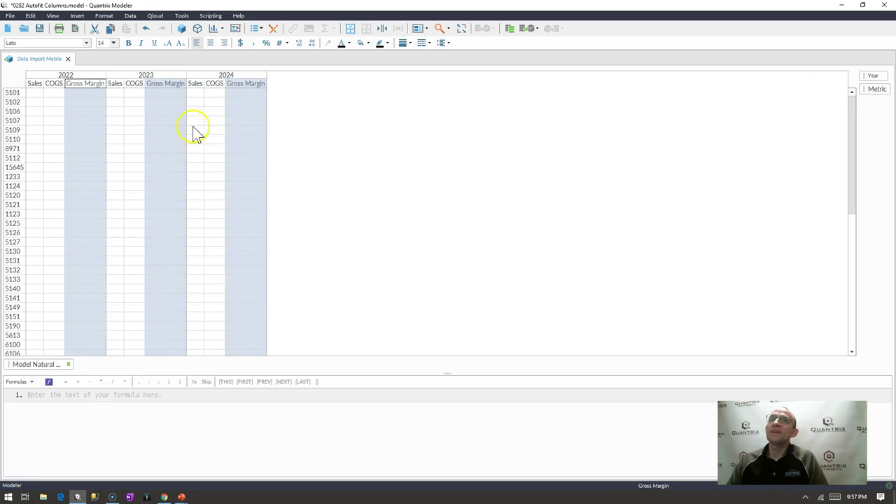
# Autofit the metric columns under 2023 and move the Metric category back above Year
pyautogui.click(175, 74)
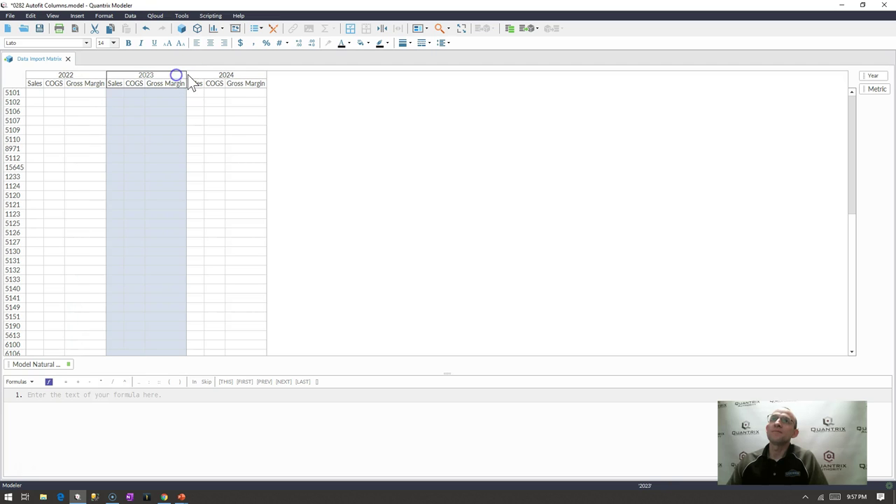
pyautogui.doubleClick(186, 74)
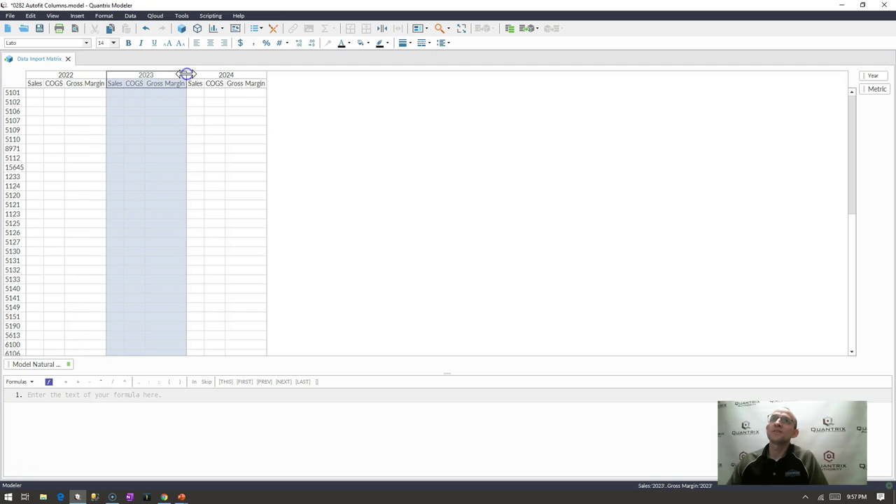
pyautogui.click(875, 85)
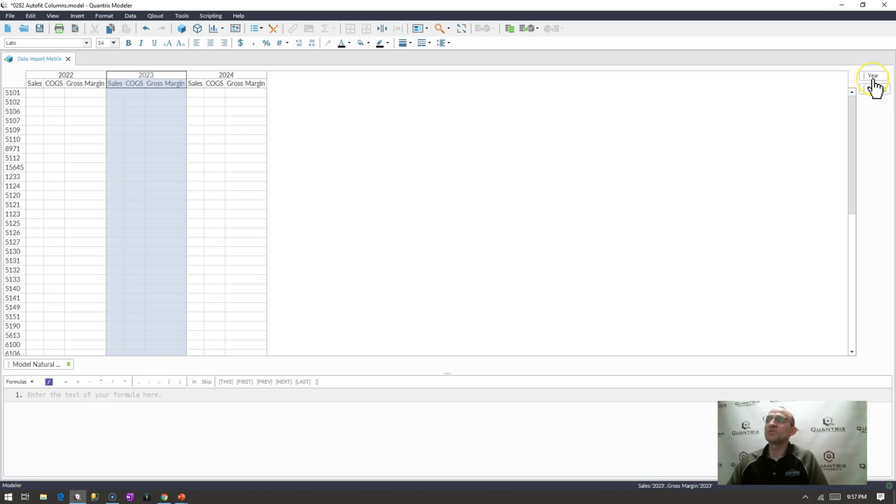
pyautogui.click(877, 82)
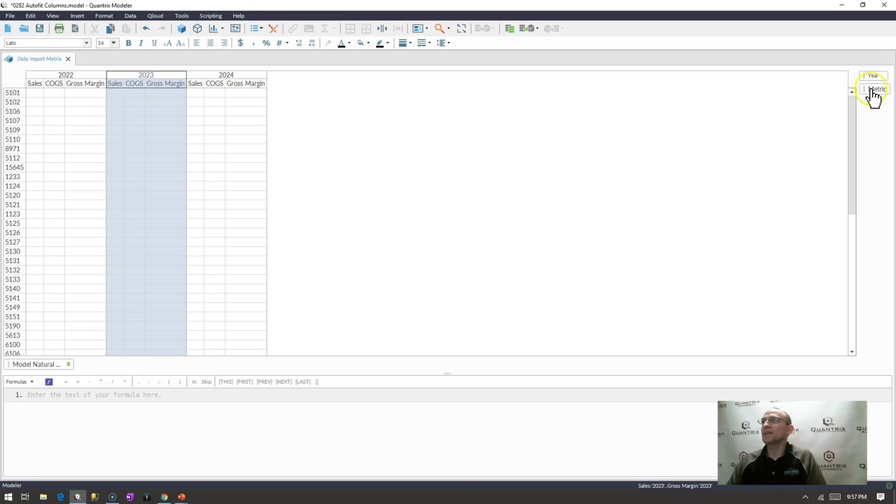
pyautogui.moveTo(878, 82)
pyautogui.mouseDown()
pyautogui.moveTo(874, 106)
pyautogui.moveTo(866, 80)
pyautogui.moveTo(869, 94)
pyautogui.mouseUp()
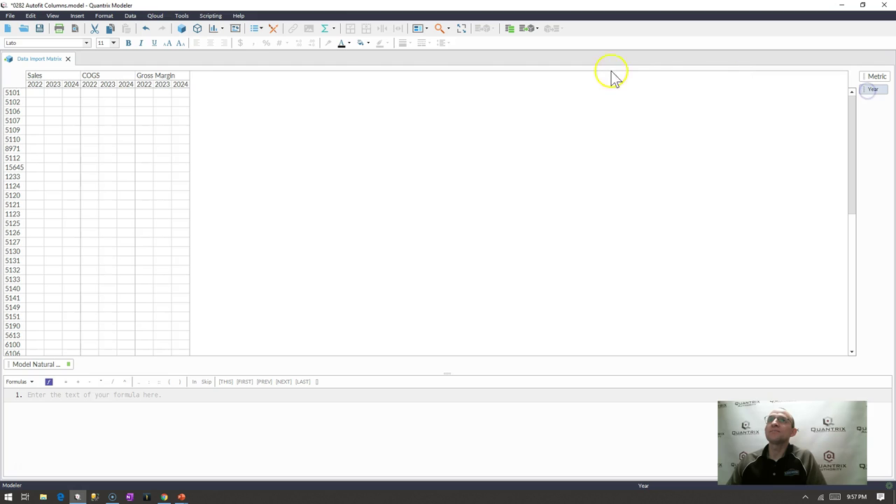
# Widen the year columns under COGS by hand and autofit all columns under Sales, COGS and Gross Margin again
pyautogui.moveTo(73, 79); pyautogui.dragTo(169, 79)
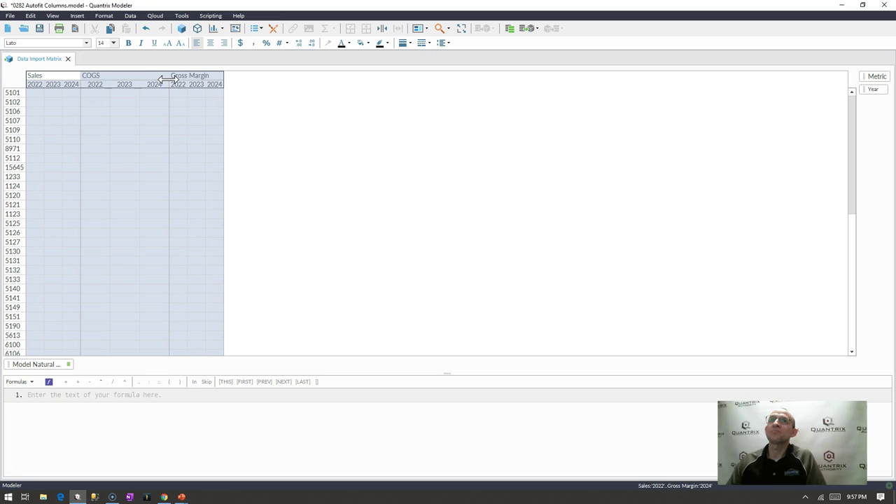
pyautogui.click(169, 77)
pyautogui.moveTo(168, 77); pyautogui.dragTo(241, 80)
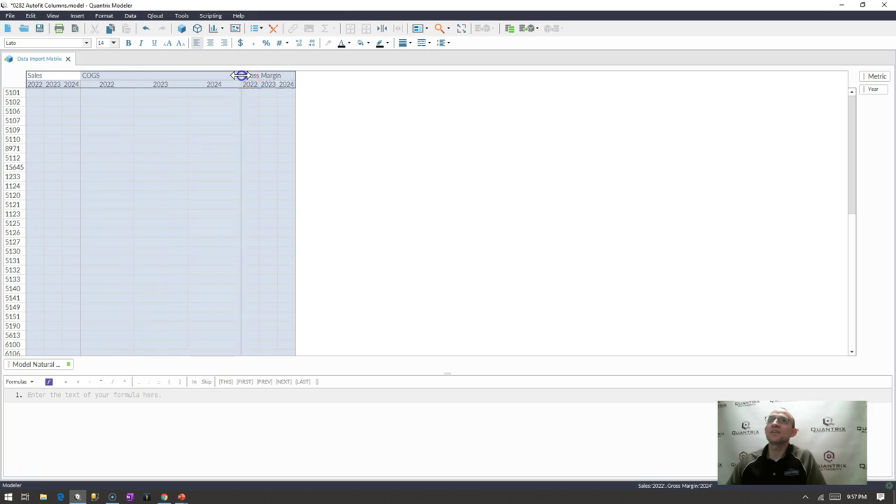
pyautogui.doubleClick(241, 77)
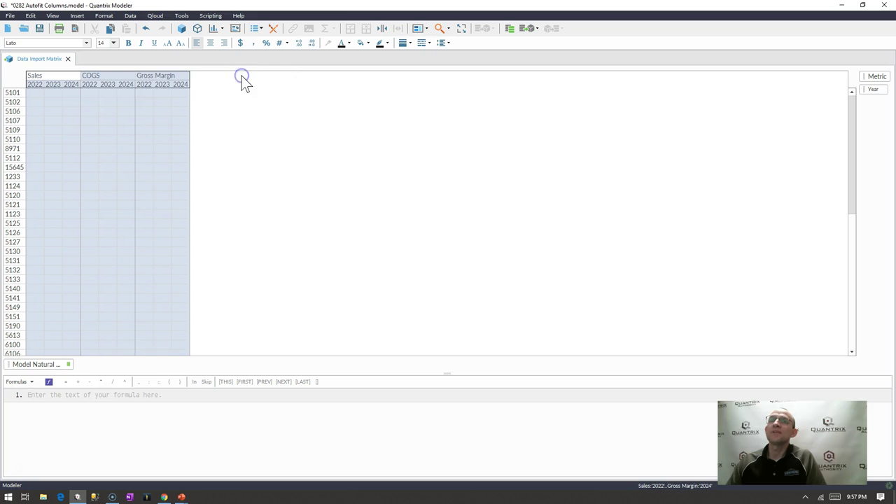
pyautogui.click(90, 85)
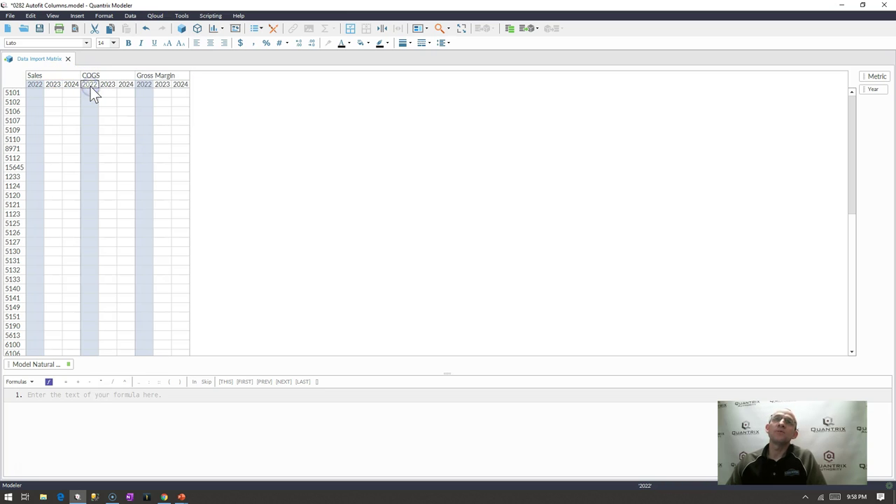
pyautogui.click(34, 85)
pyautogui.click(50, 84)
pyautogui.click(73, 91)
# Move the Year category above Metric and select all metric columns across 2022 to 2024
pyautogui.click(37, 85)
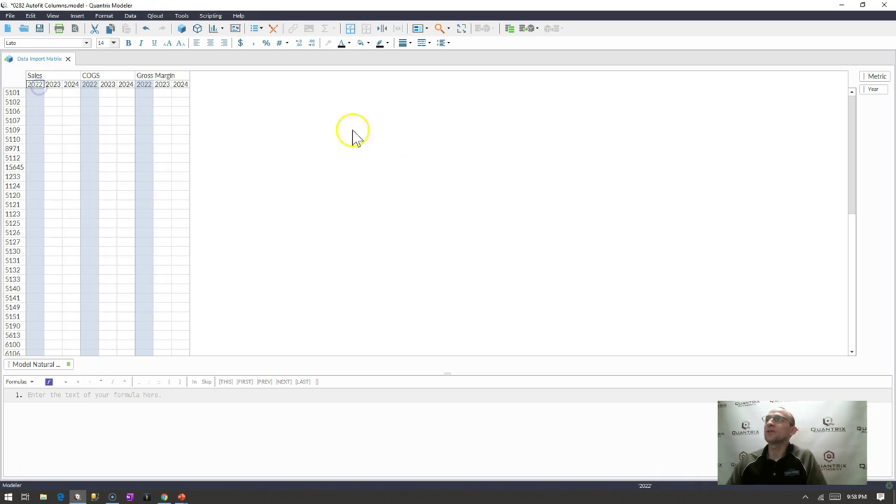
pyautogui.hotkey('ctrl', 'shift', 'Up')
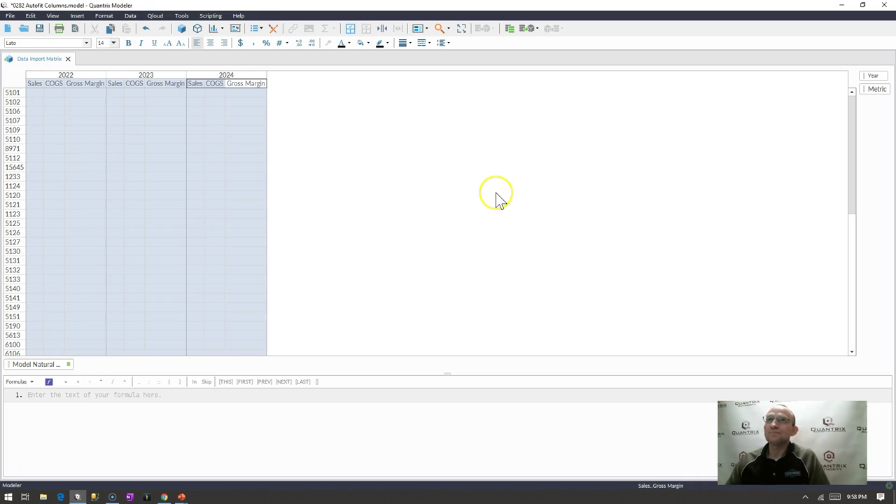